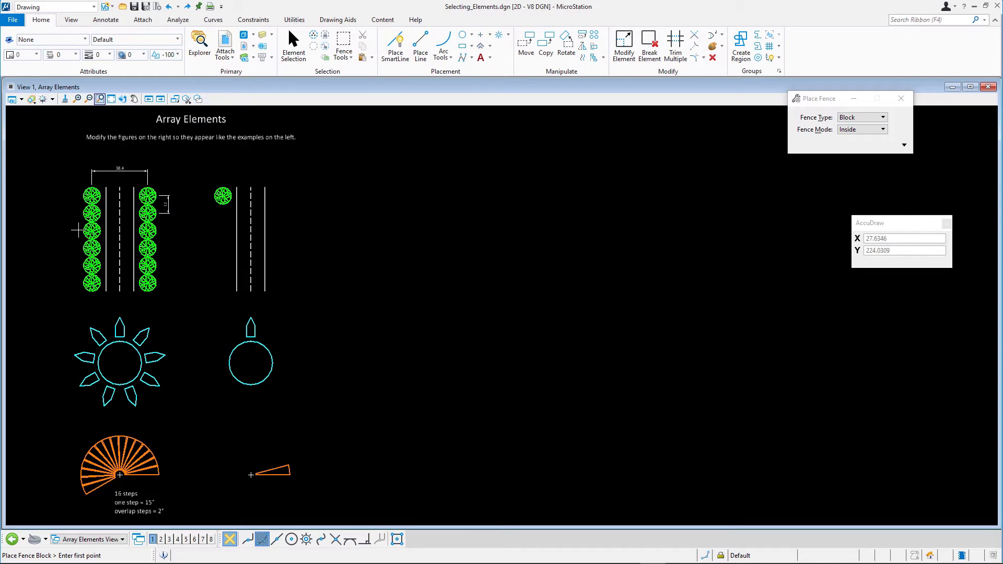
# - Draw a block fence around the lower four rows of the left tree column
pyautogui.click(75, 229)
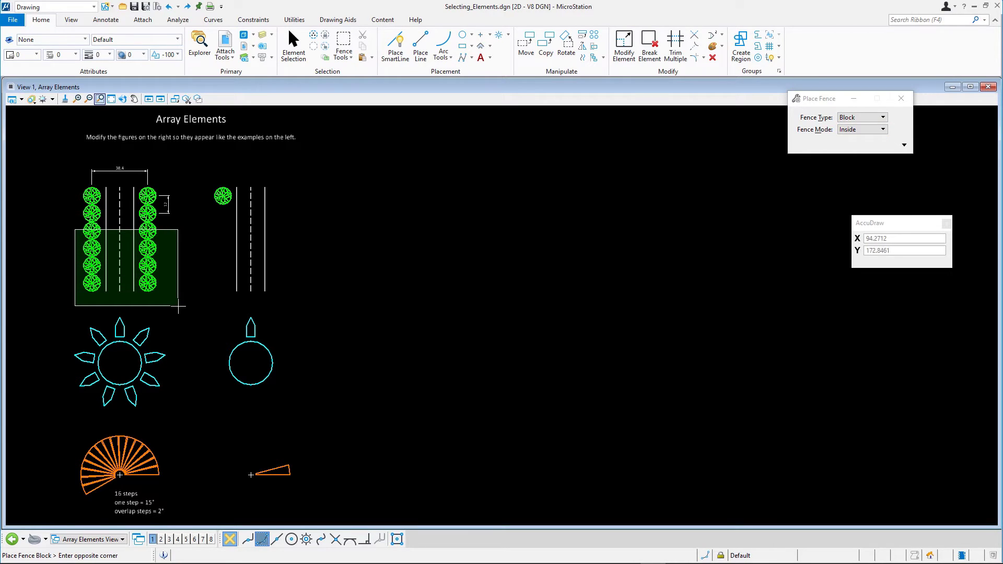
pyautogui.click(170, 306)
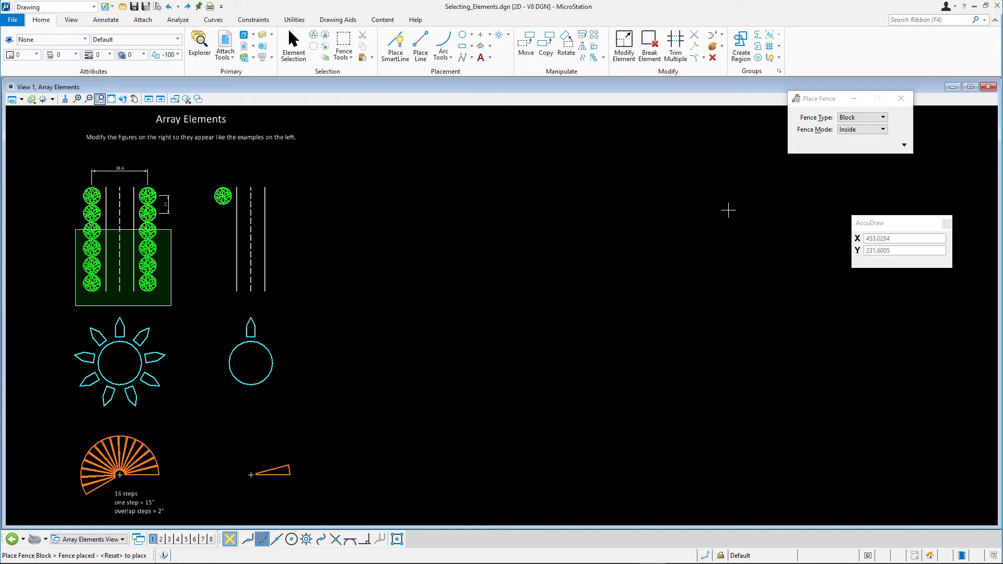
# - Switch the fence mode through Overlap and Clip, ending on Void-Clip
pyautogui.click(861, 130)
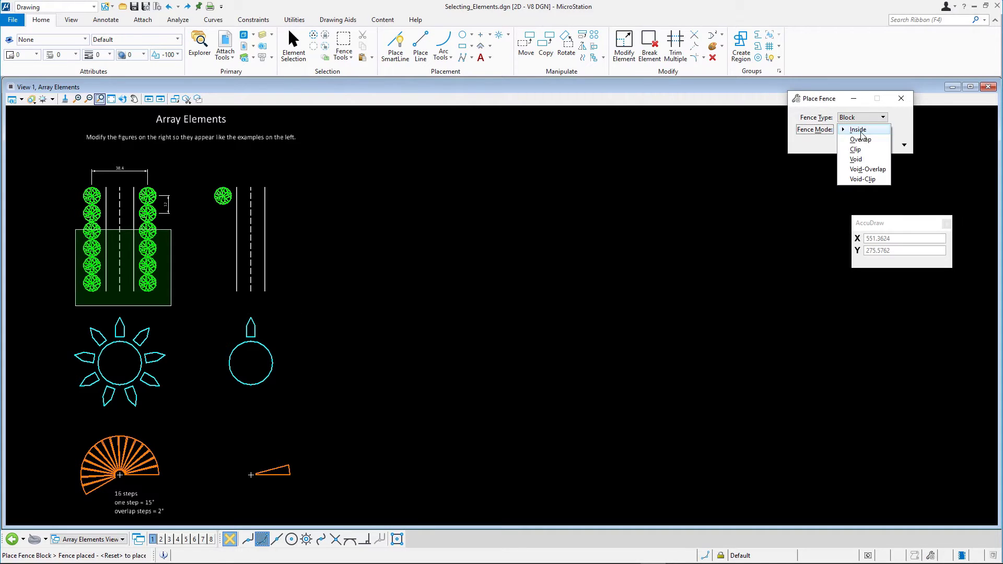
pyautogui.click(860, 139)
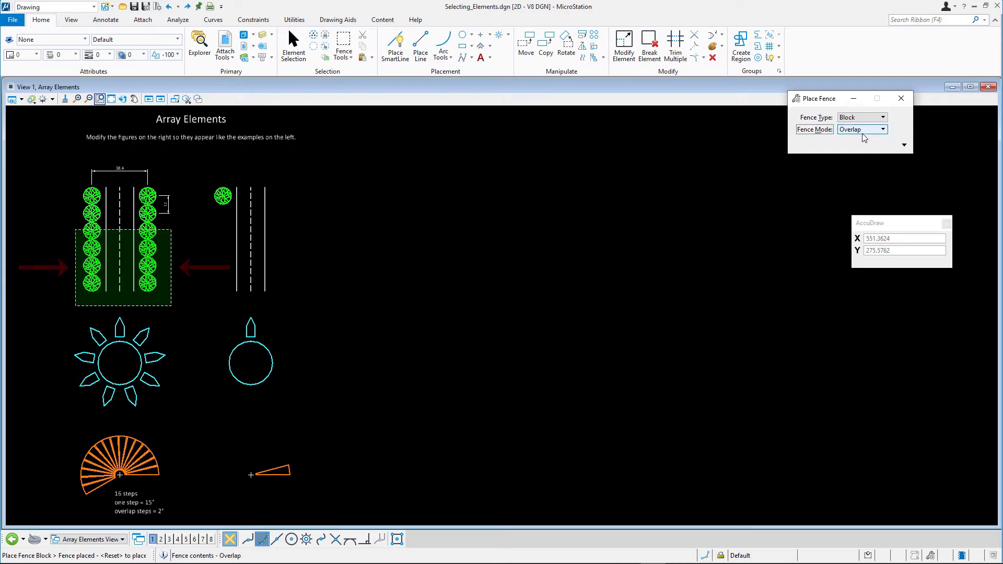
pyautogui.click(864, 131)
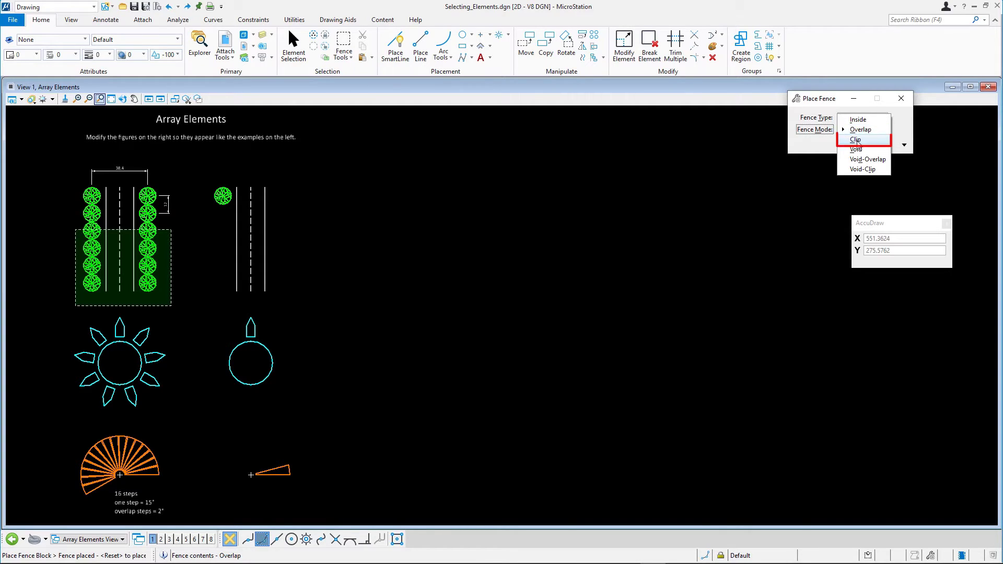
pyautogui.click(855, 141)
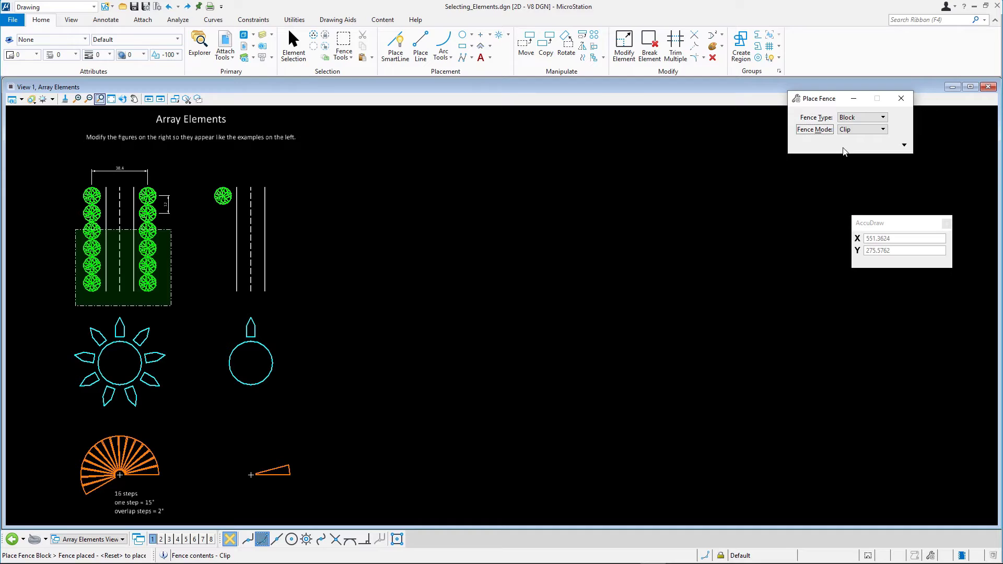
pyautogui.click(852, 130)
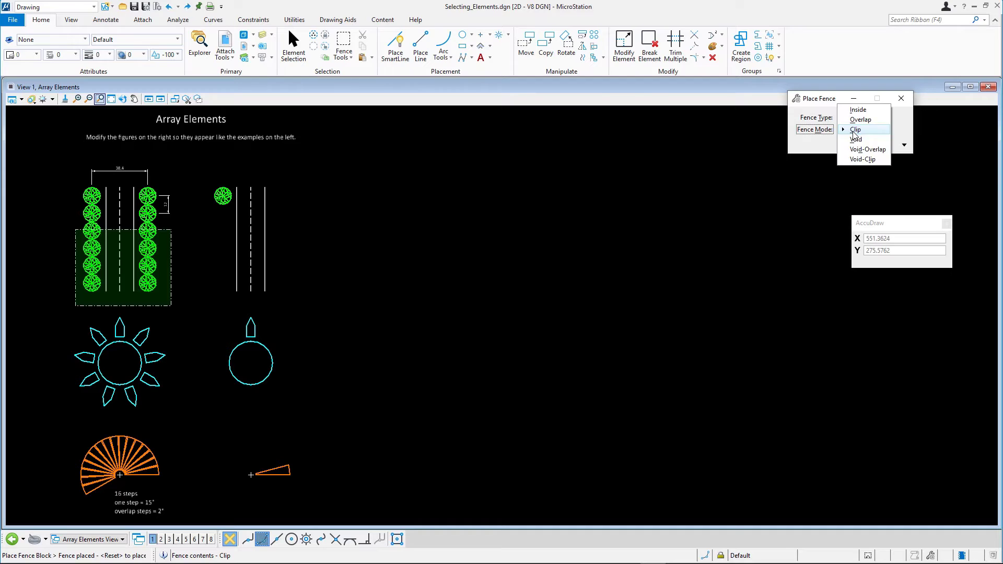
pyautogui.click(857, 160)
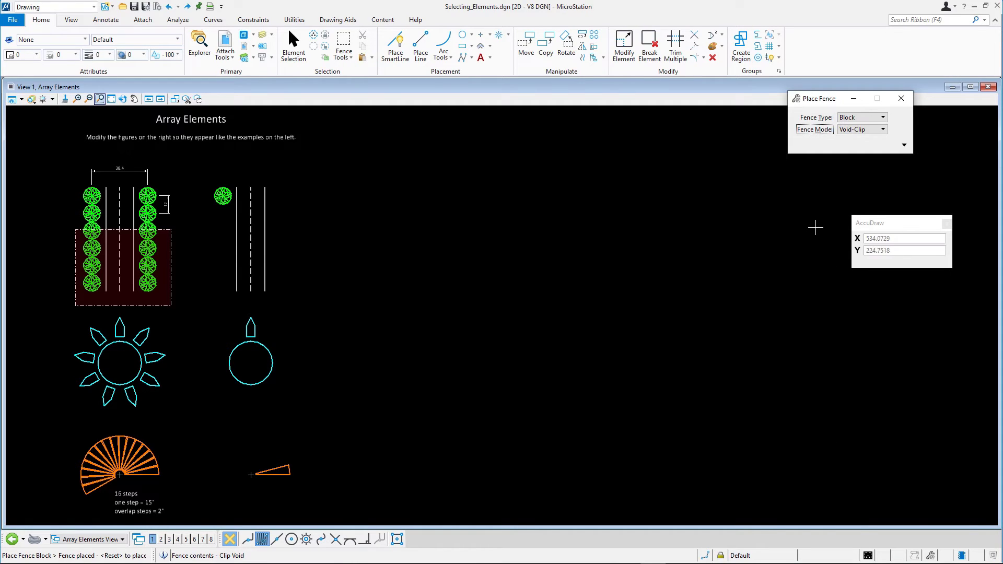
# - Copy the tree figure to the second panel on the right, leaving the fenced lower rows out
pyautogui.click(546, 45)
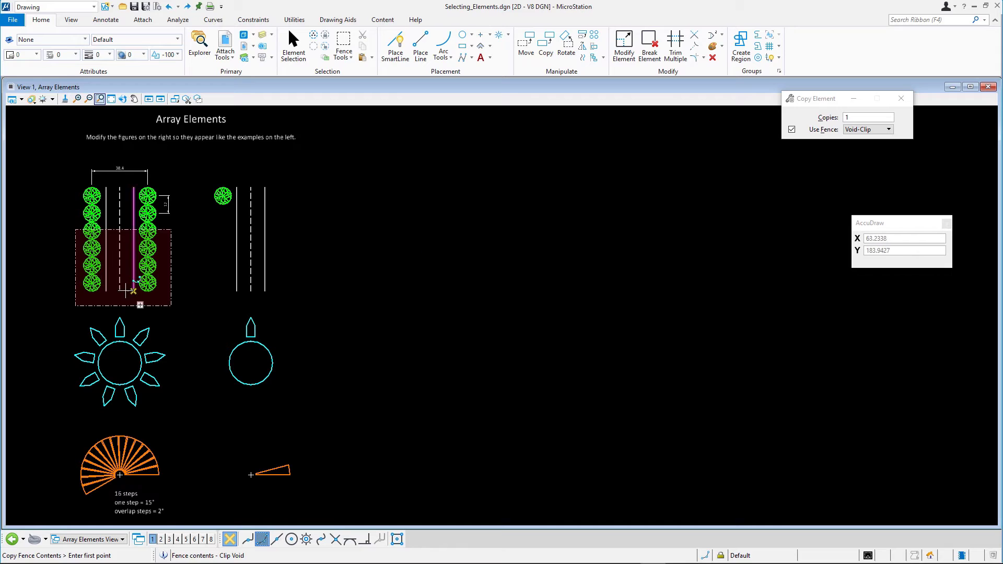
pyautogui.click(120, 290)
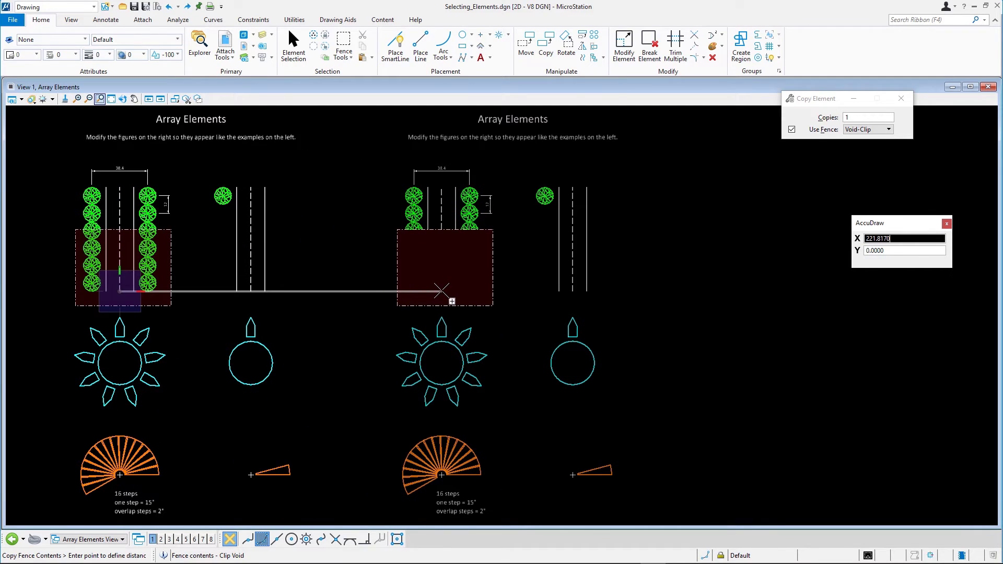
pyautogui.click(441, 290)
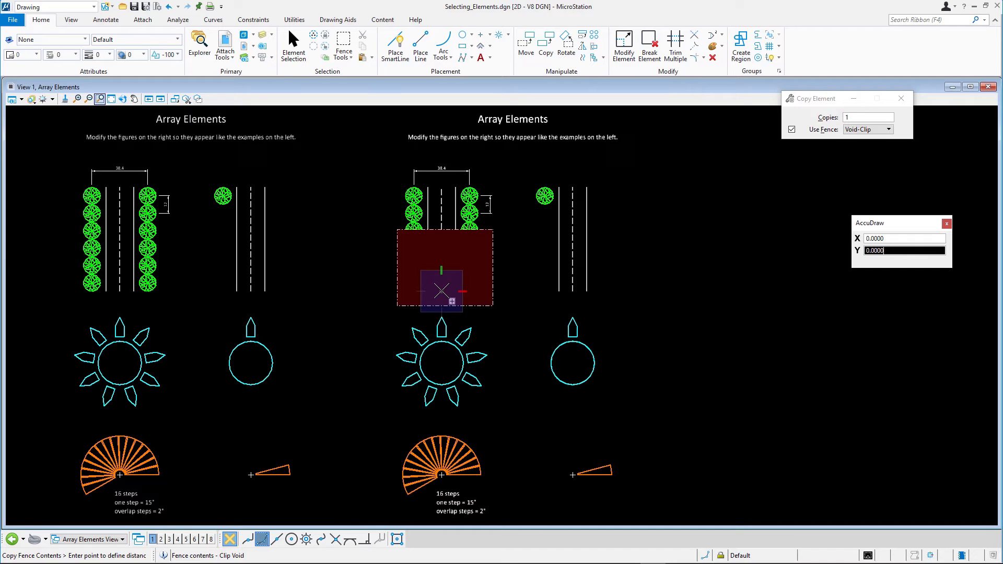
pyautogui.press('Escape')
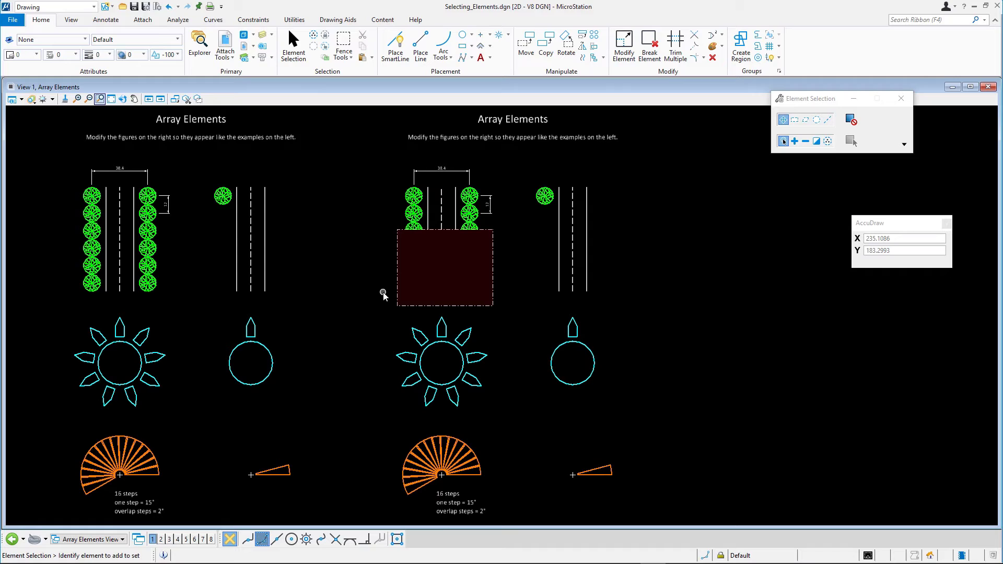
# - Restart Place Fence, keeping the fence type as Block with Void-Clip mode
pyautogui.click(347, 44)
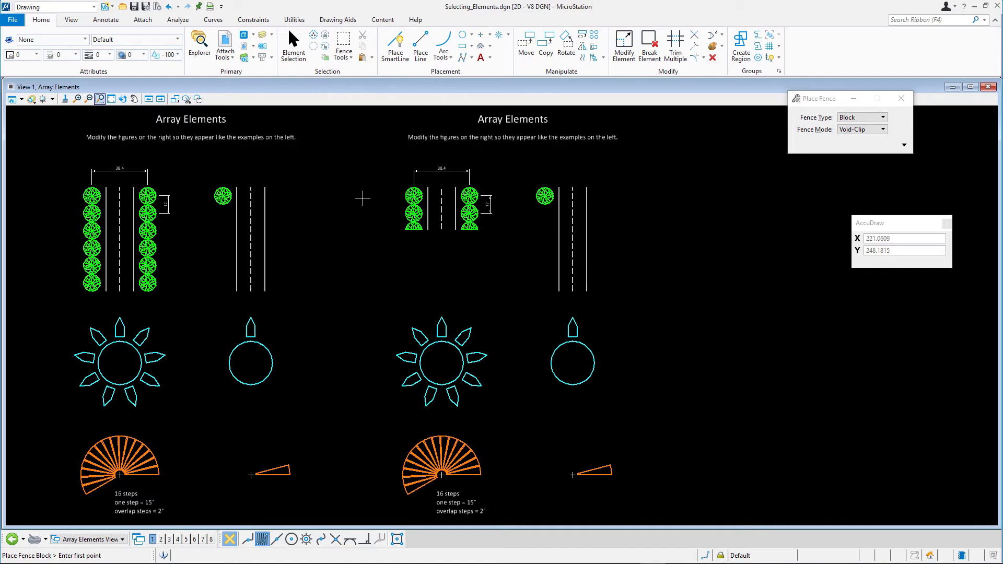
pyautogui.click(882, 118)
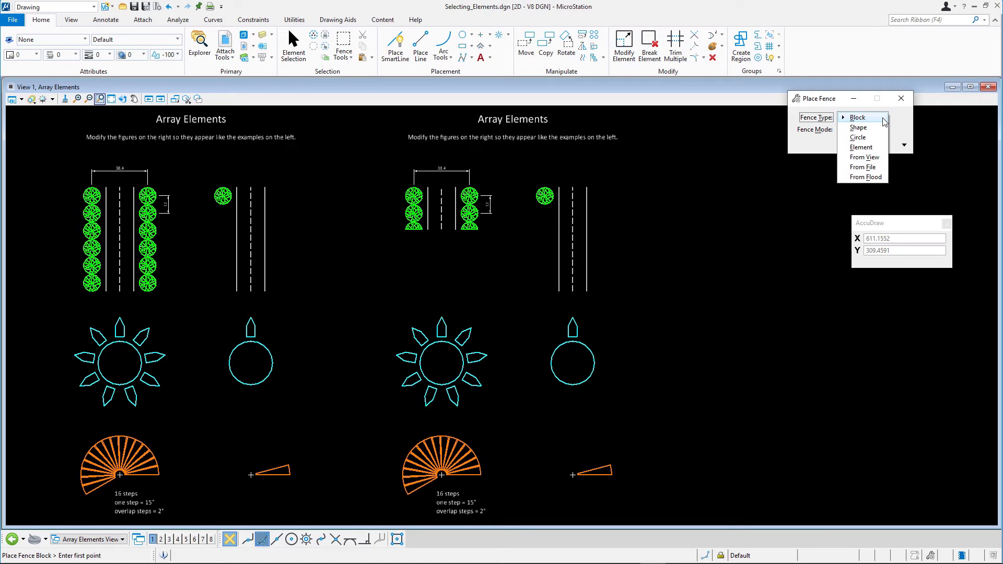
pyautogui.click(884, 120)
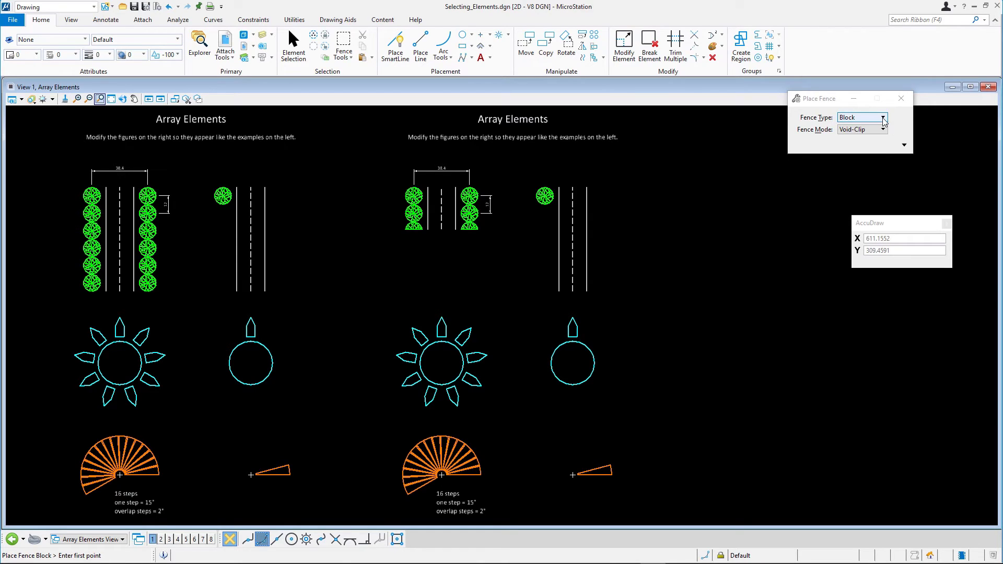
# - Set the fence type to Circle and the fence mode to Clip
pyautogui.click(882, 118)
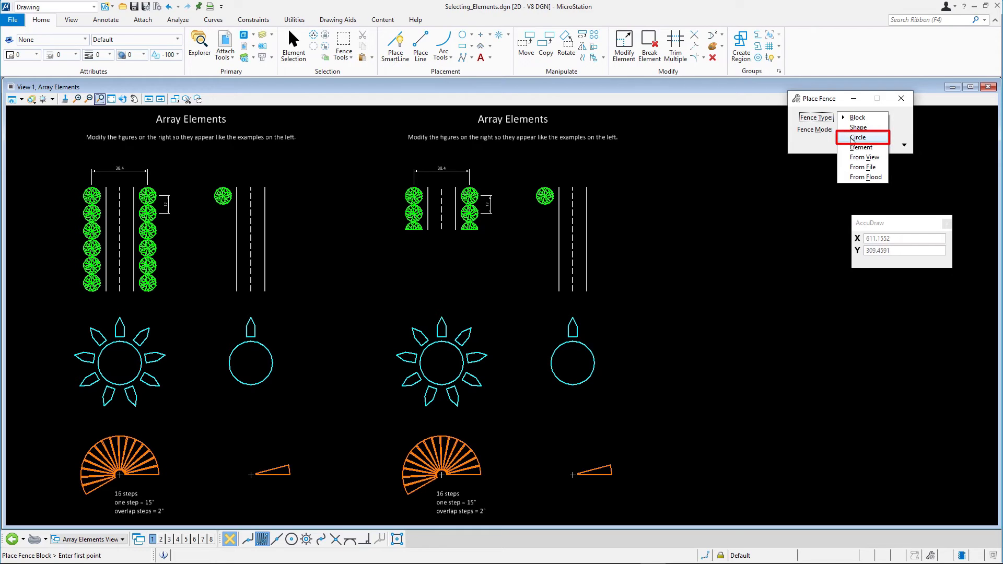
pyautogui.click(852, 138)
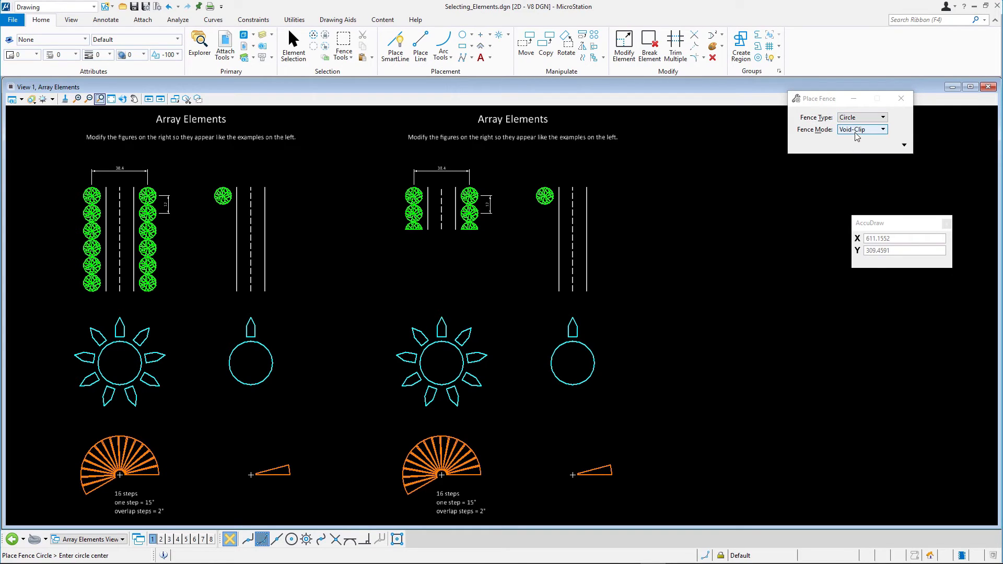
pyautogui.click(857, 134)
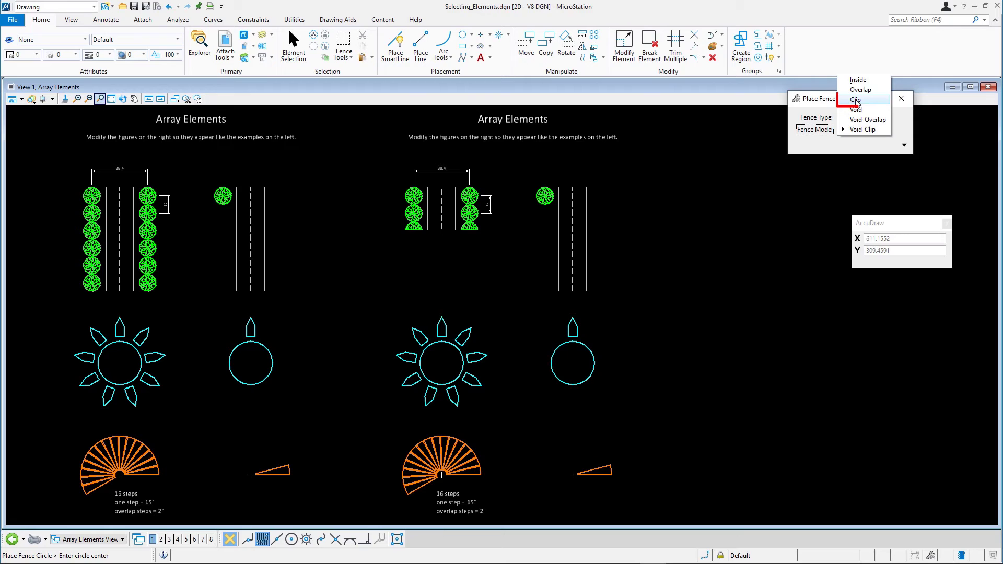
pyautogui.click(856, 101)
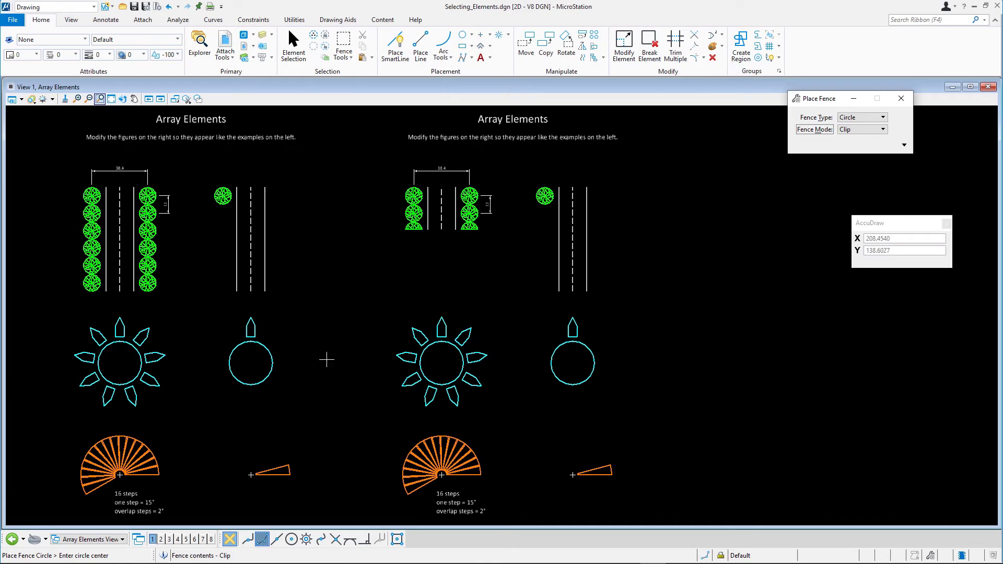
# - Draw a circular fence centred on the left sun, enclosing its core and inner ray tips
pyautogui.hotkey('ctrl', 'shift')
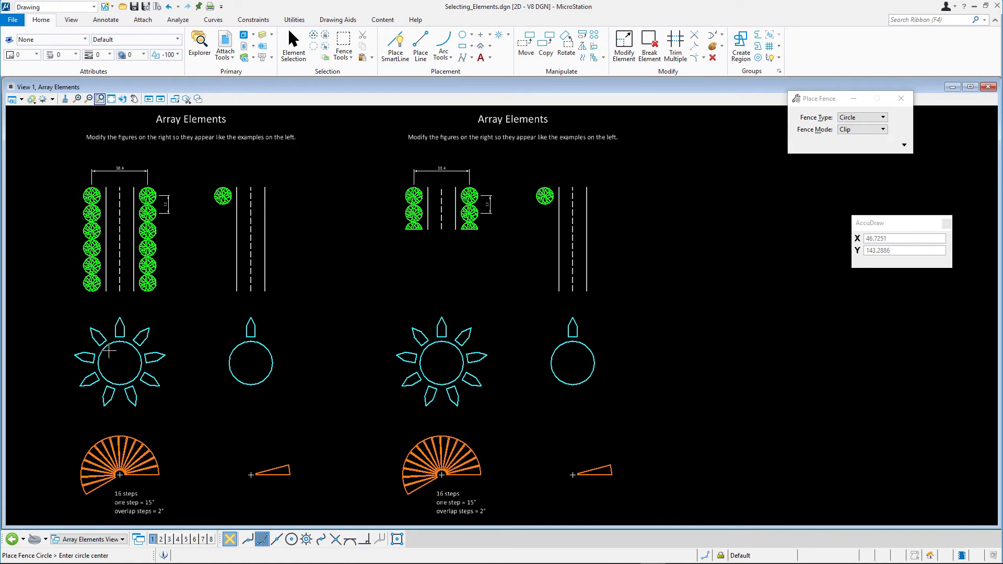
pyautogui.click(121, 361)
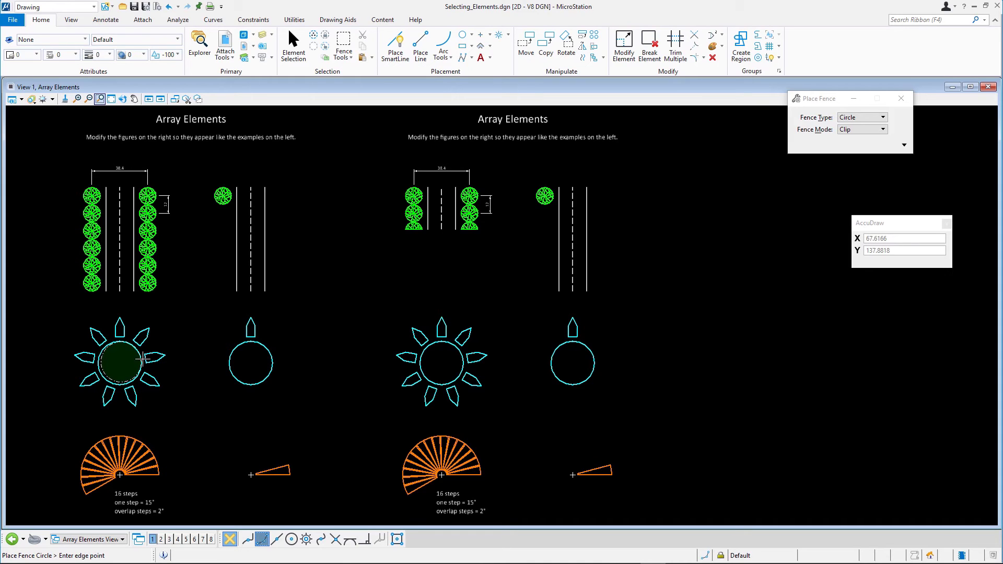
pyautogui.click(156, 359)
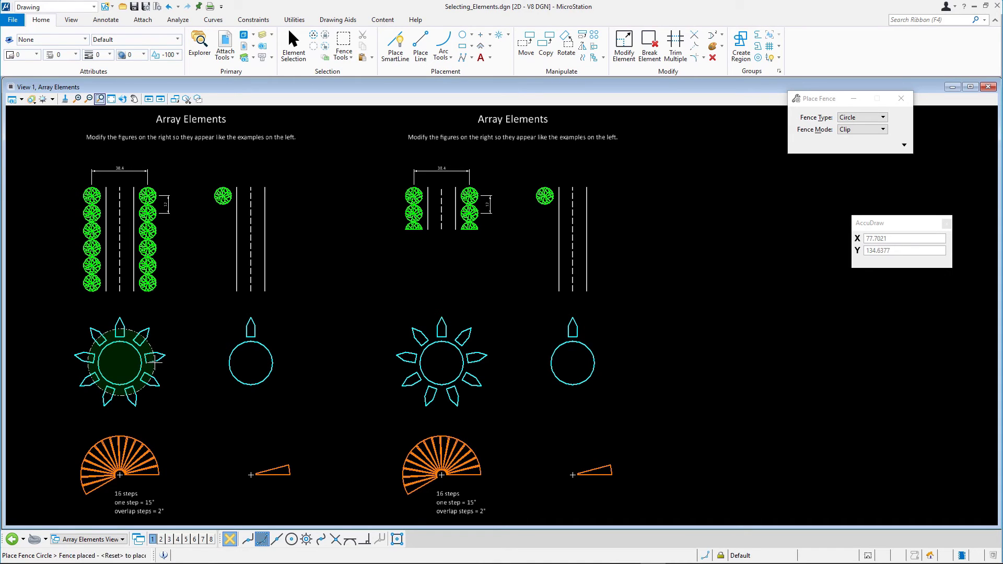
# - Delete the fence contents, removing the sun's centre circle and inner ray ends, then return to Place Fence
pyautogui.click(351, 57)
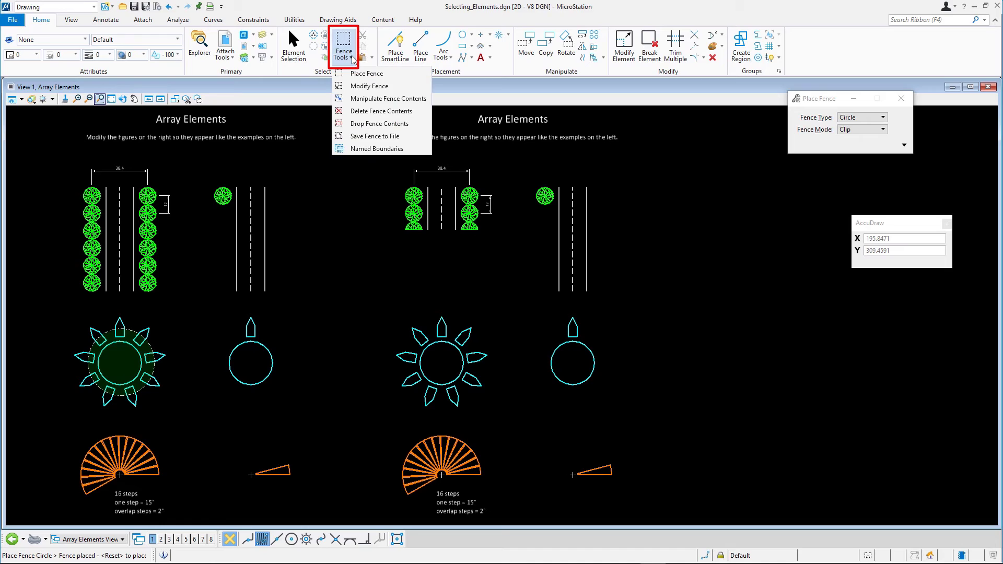
pyautogui.click(370, 112)
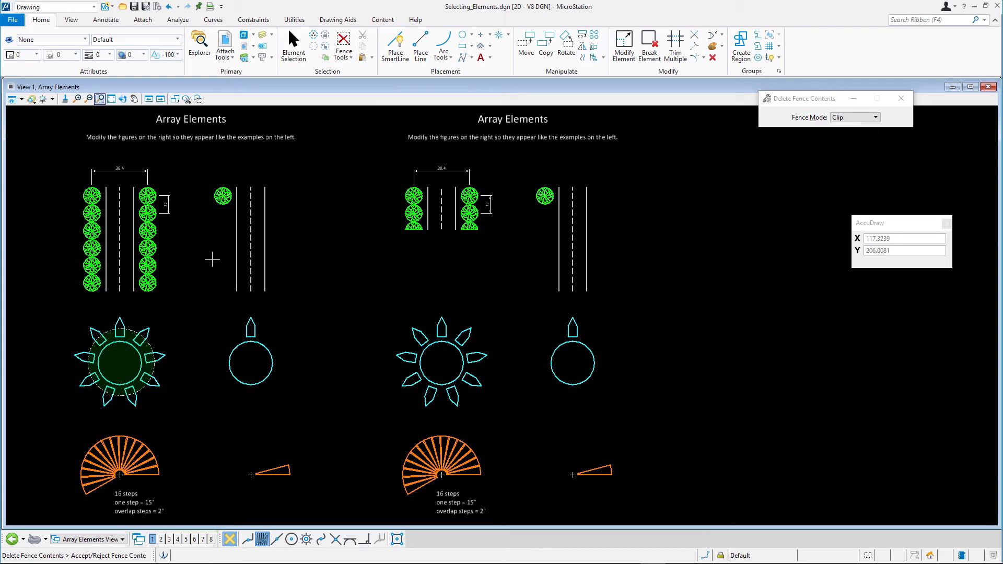
pyautogui.click(212, 259)
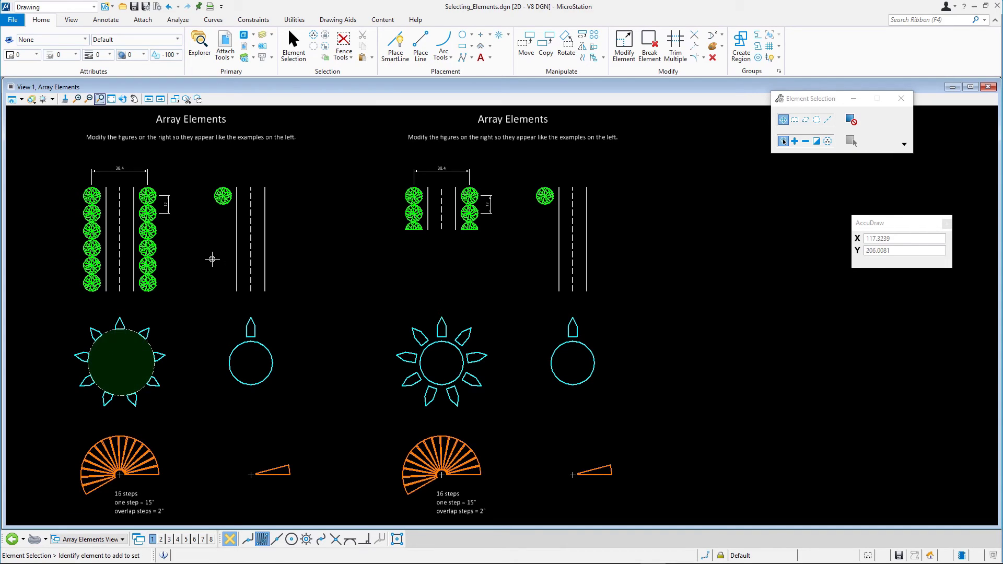
pyautogui.click(350, 58)
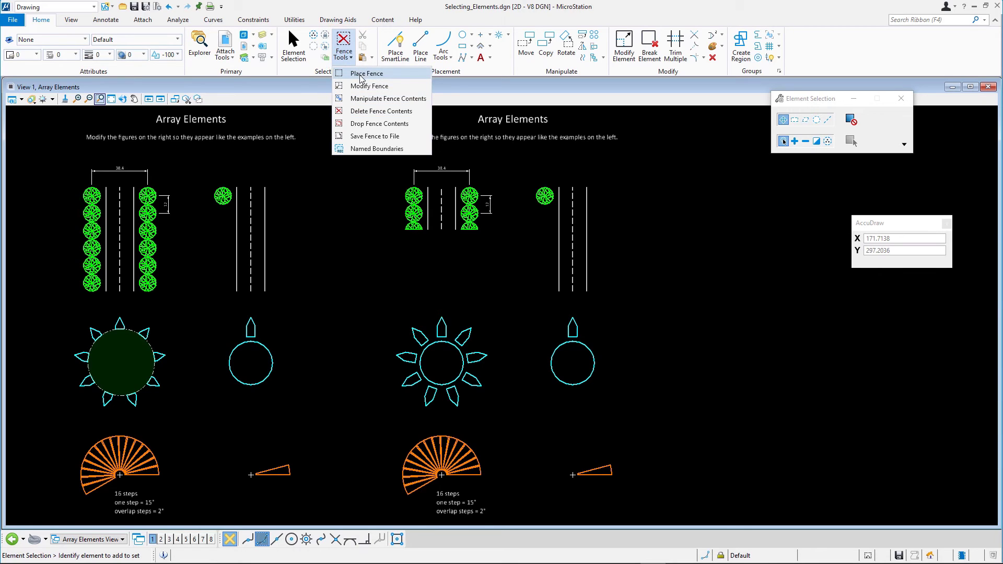
pyautogui.click(362, 75)
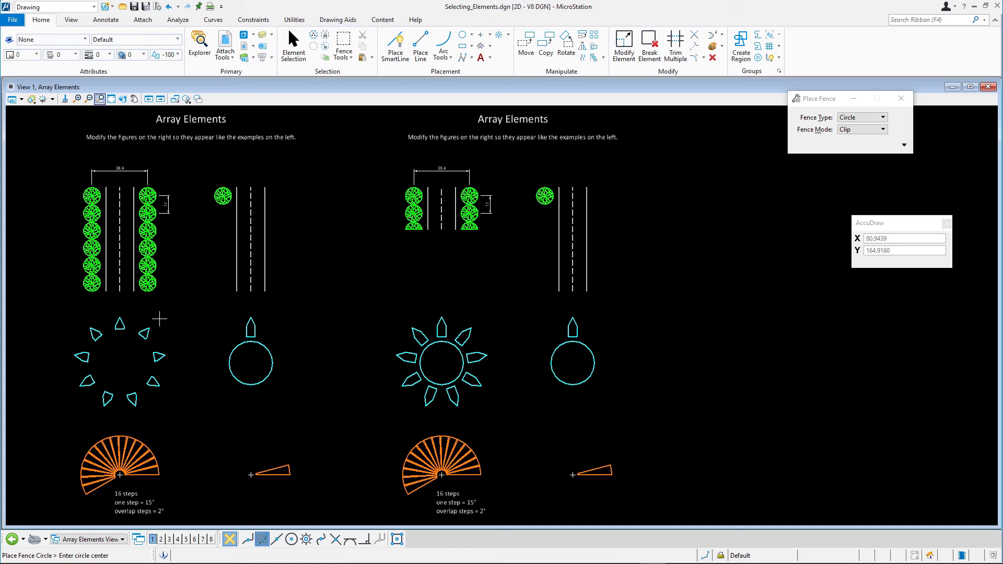
# - Open Preferences from File > Settings to view the Operation category's Optimized Fence Clipping option
pyautogui.click(19, 20)
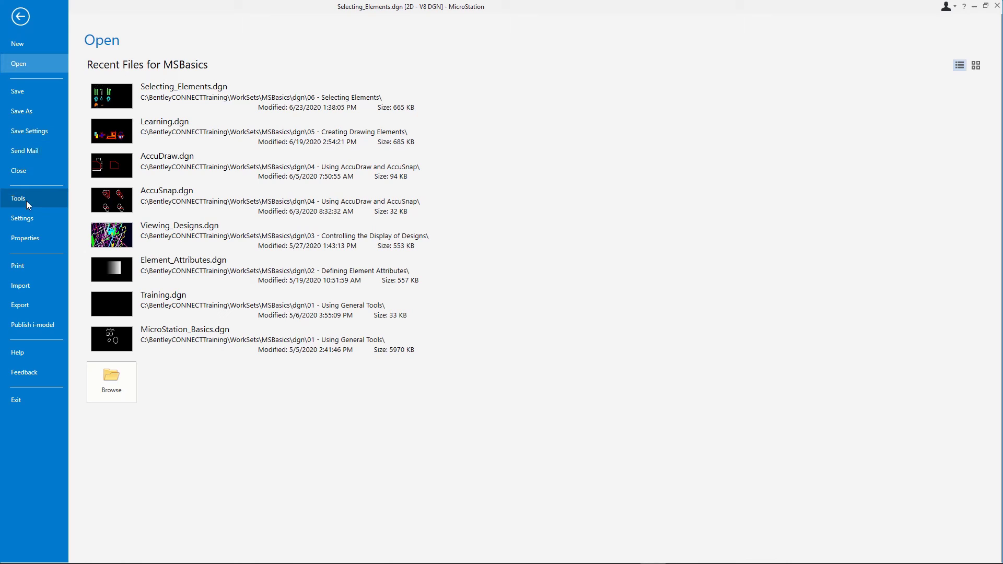
pyautogui.click(28, 218)
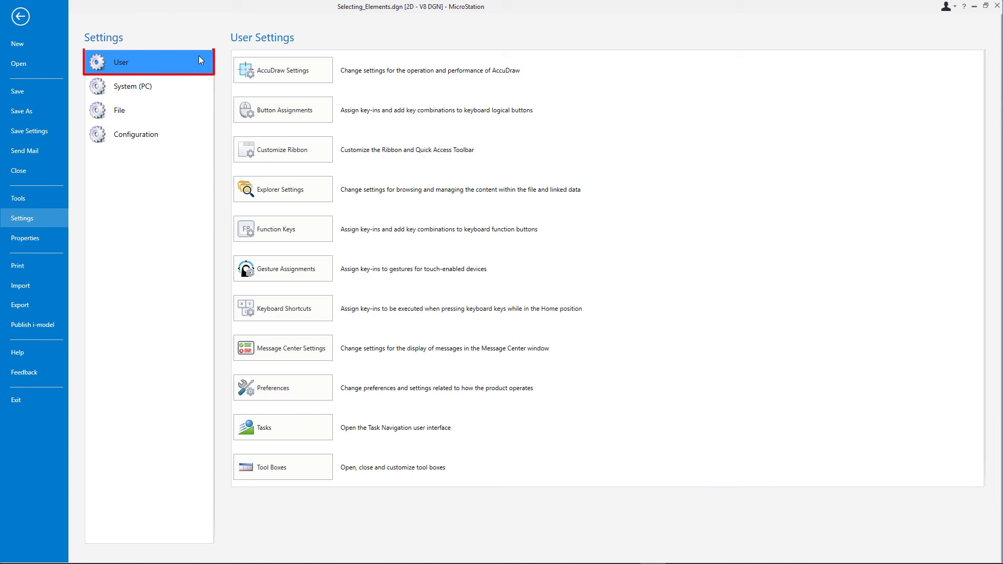
pyautogui.click(282, 386)
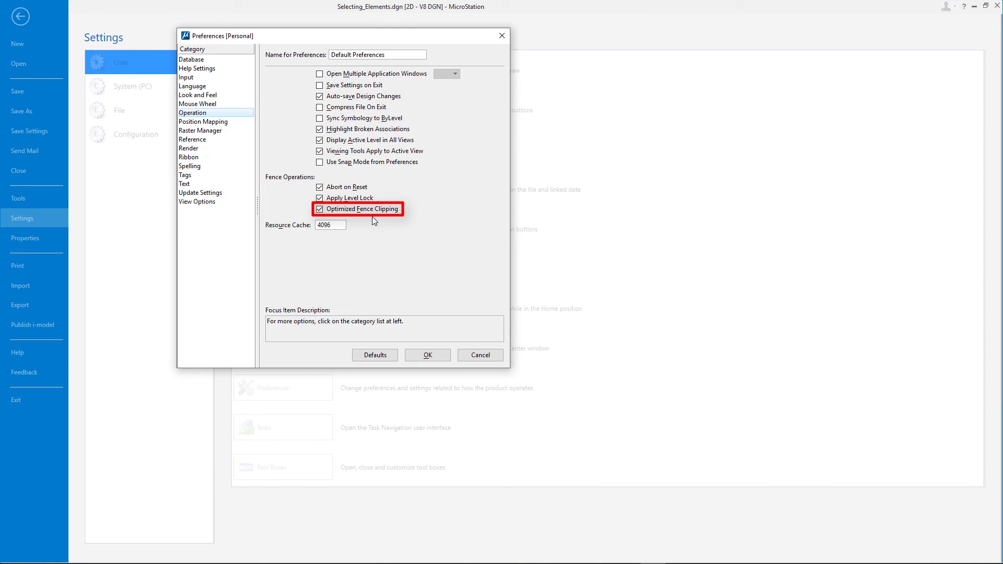